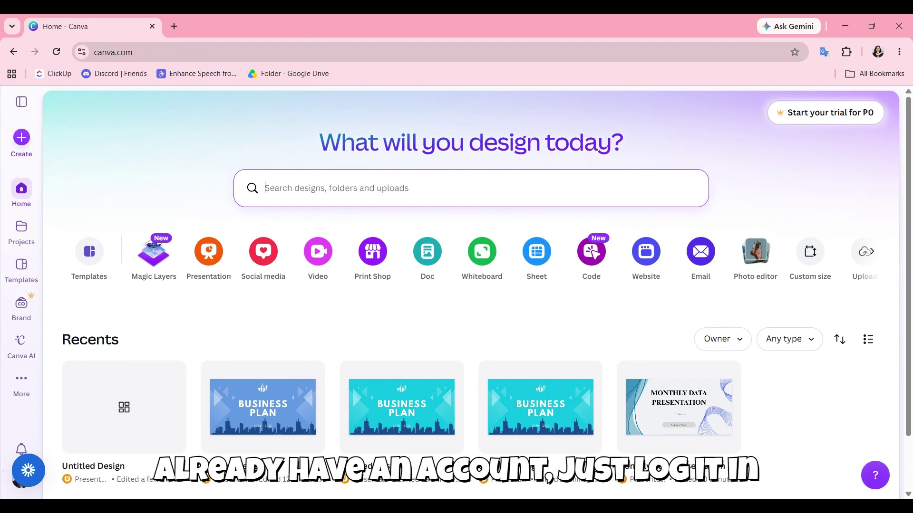
# Create a new blank presentation design.
pyautogui.click(22, 142)
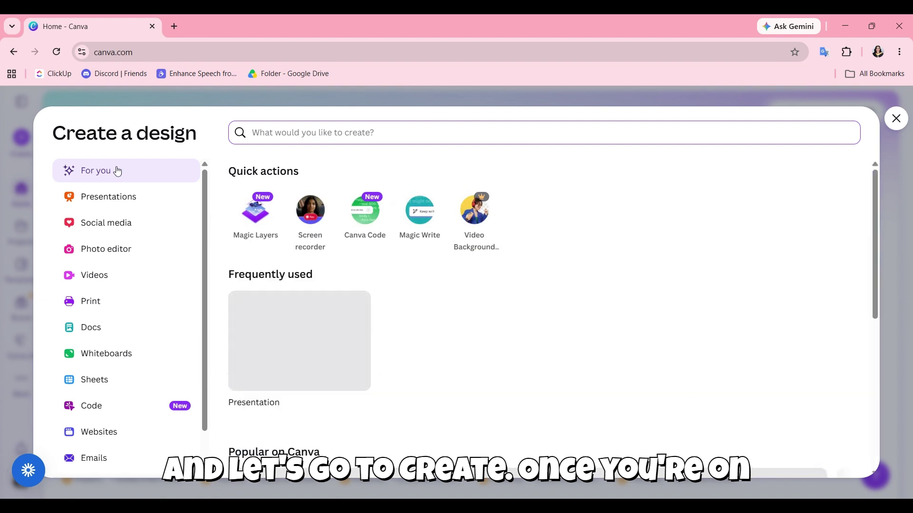
pyautogui.click(117, 198)
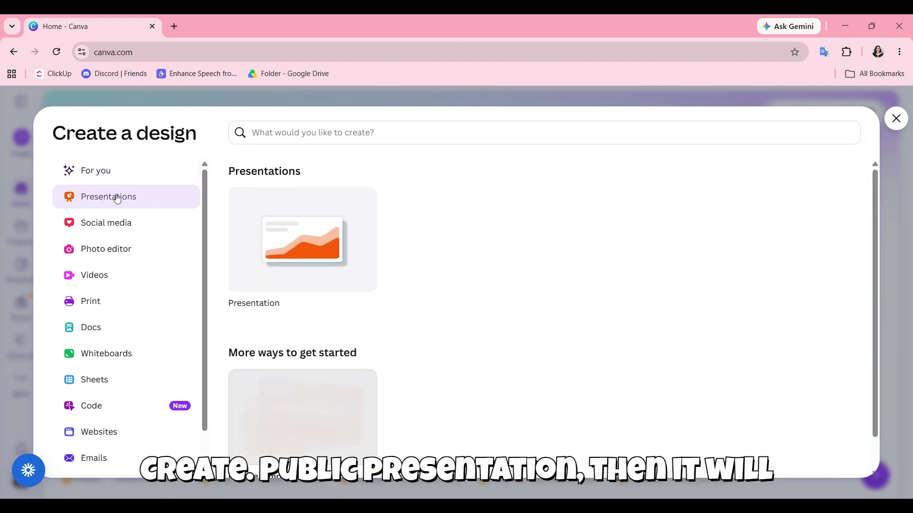
pyautogui.click(332, 234)
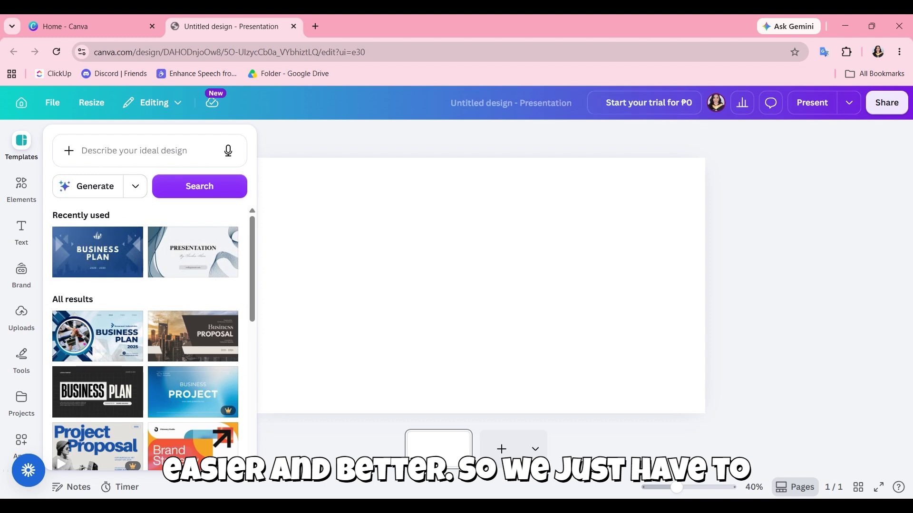
# Search the presentation templates for "professional".
pyautogui.click(90, 151)
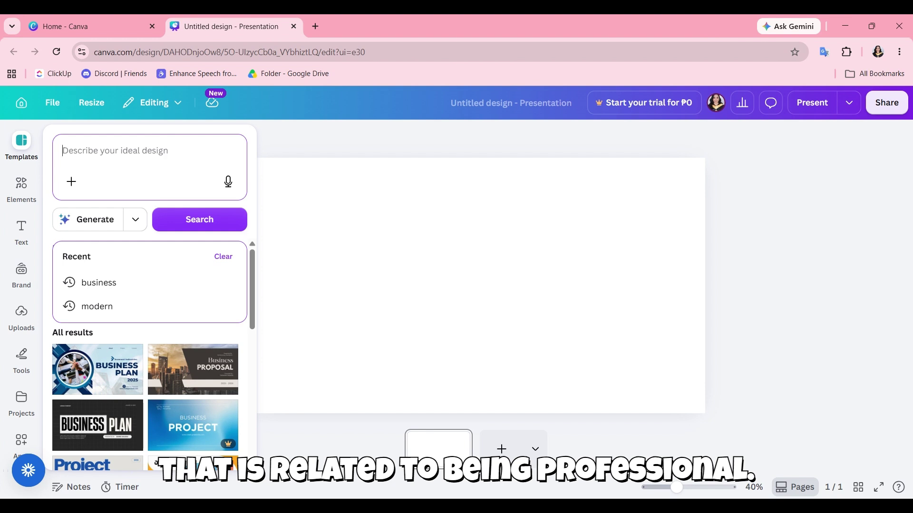
pyautogui.write('profession')
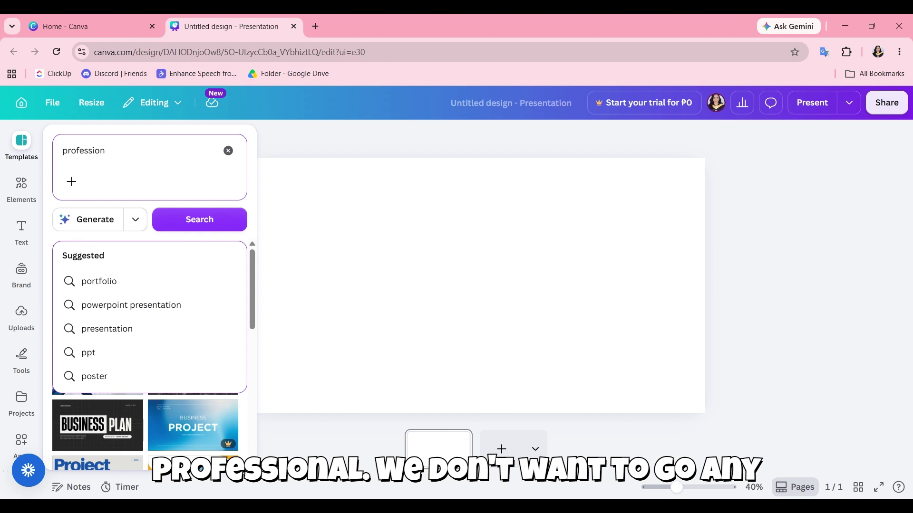
pyautogui.write('al')
pyautogui.press('Return')
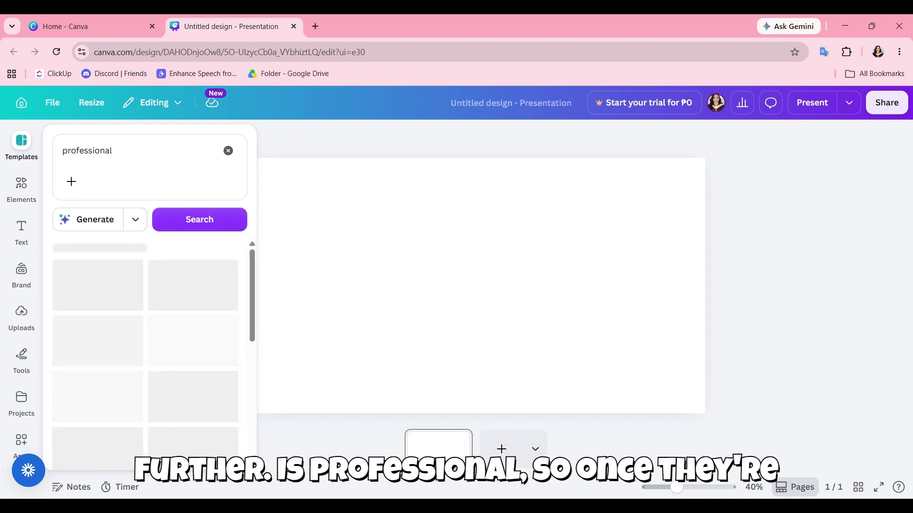
# Find the free Blue and White Modern Business Proposal Presentation template among the results and apply all 13 of its pages to the design.
pyautogui.scroll(-3, 174, 344)
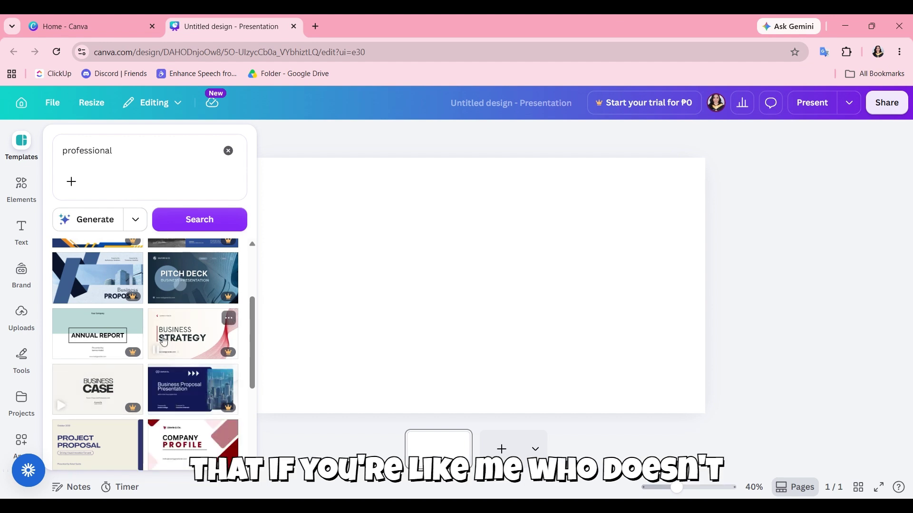
pyautogui.scroll(-3, 97, 344)
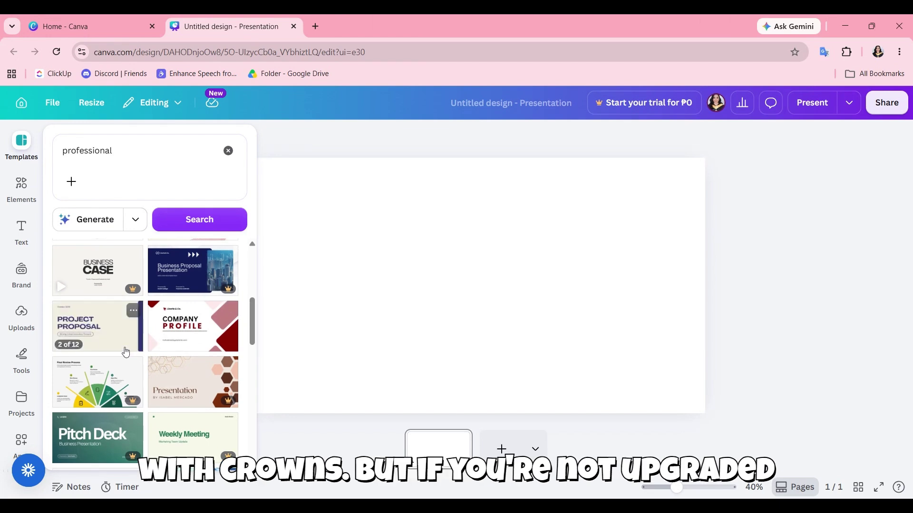
pyautogui.scroll(-4, 143, 371)
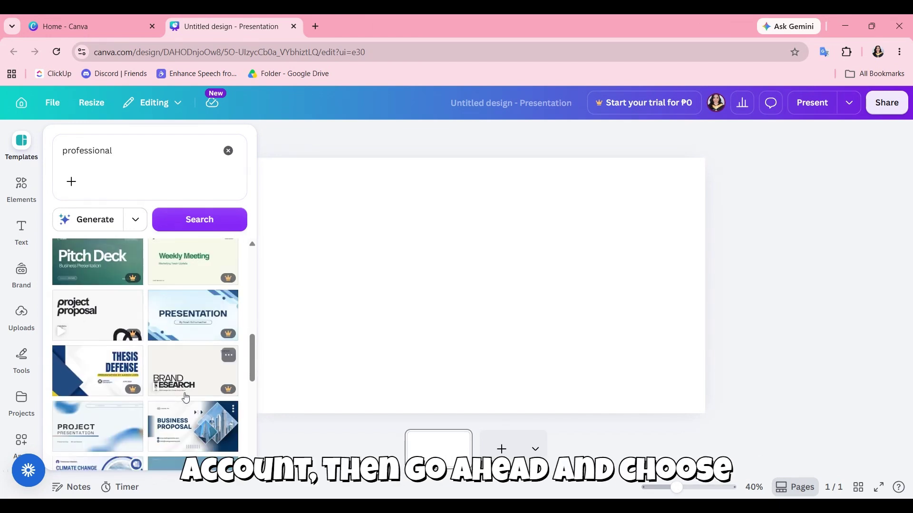
pyautogui.scroll(-1, 227, 354)
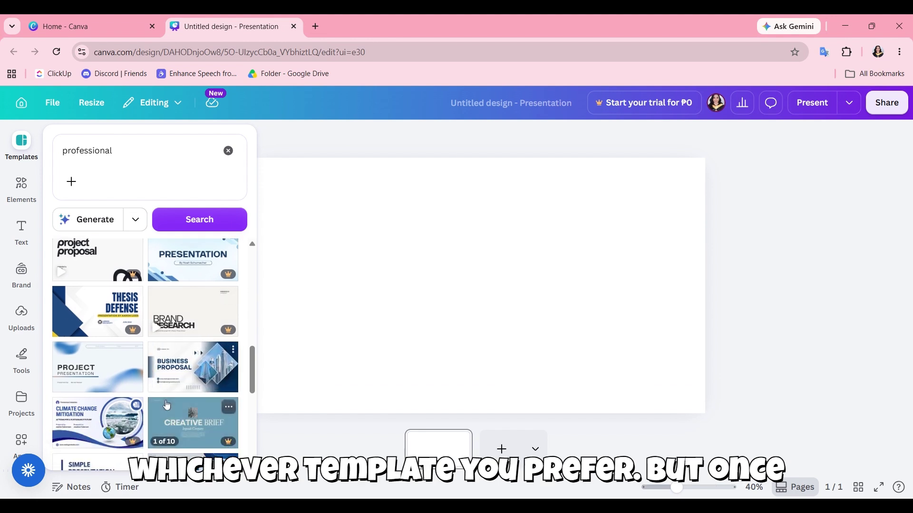
pyautogui.click(186, 383)
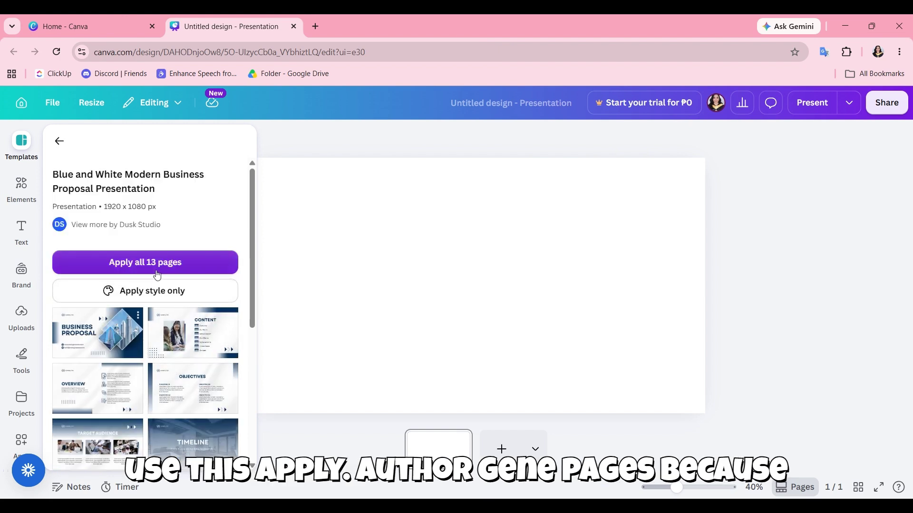
pyautogui.click(157, 273)
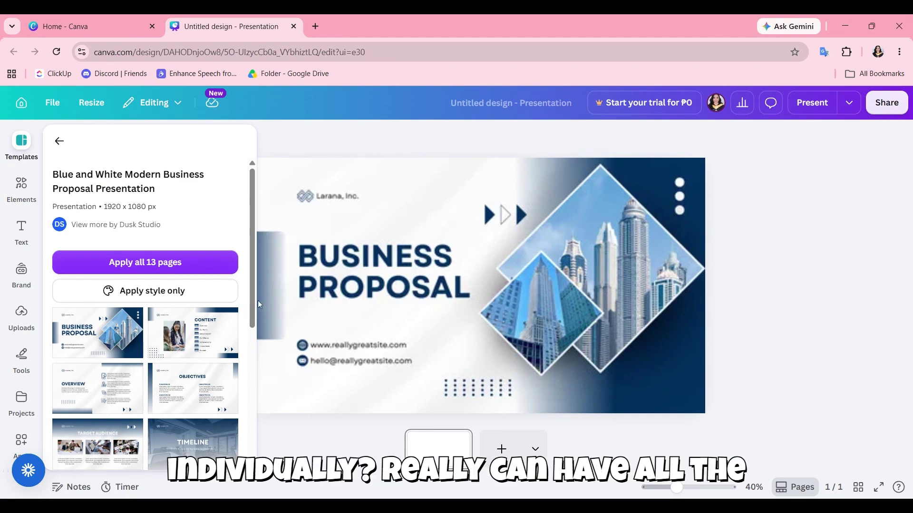
pyautogui.click(203, 266)
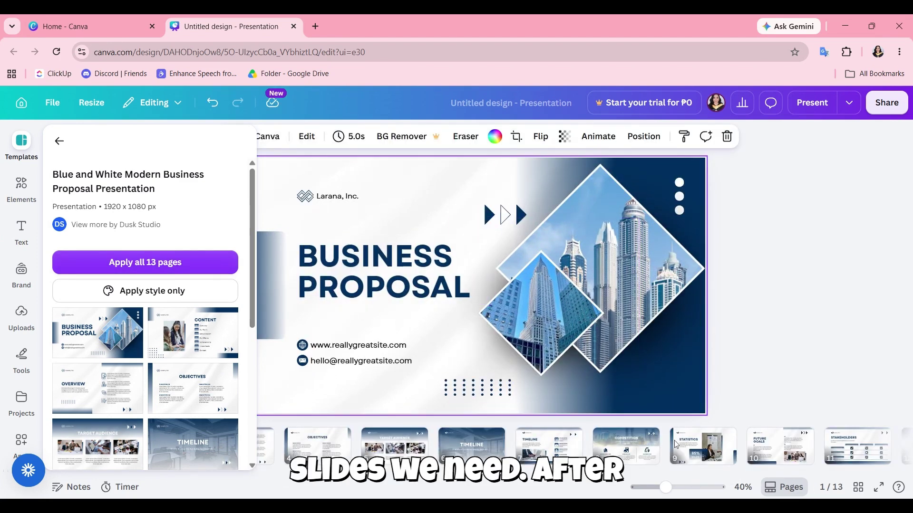
pyautogui.click(825, 213)
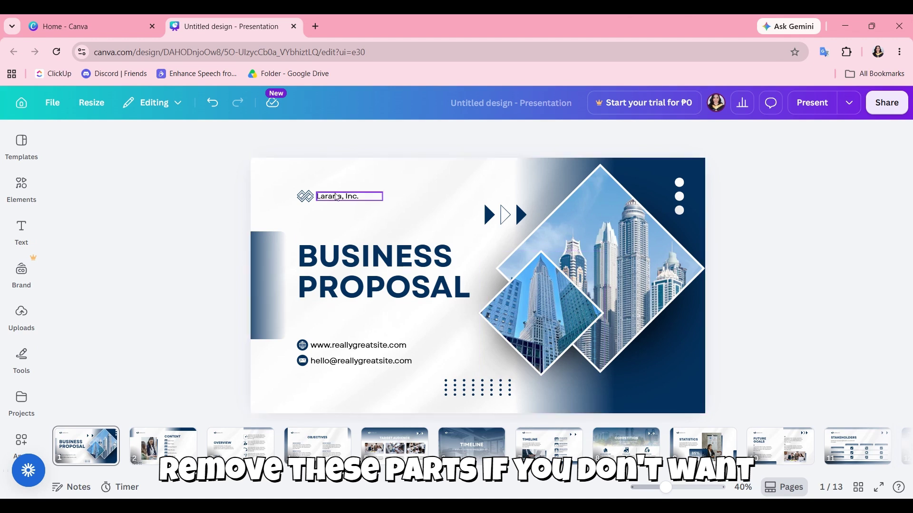
pyautogui.click(337, 197)
pyautogui.click(306, 196)
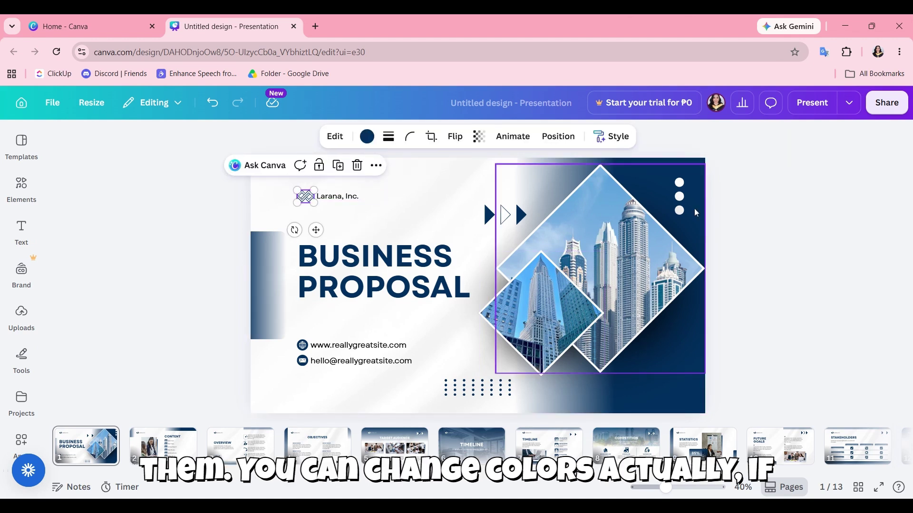
pyautogui.click(566, 180)
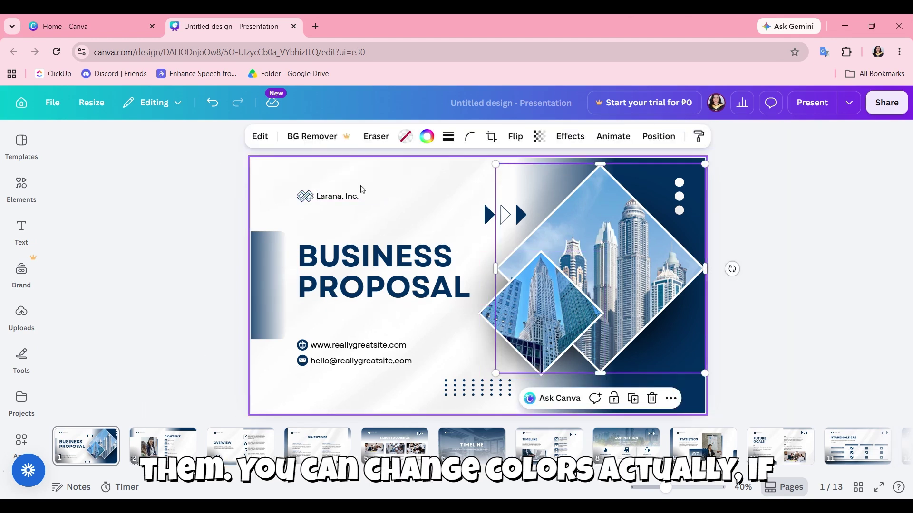
# Change the cover slide's white background to the light blue from the photo colors and apply the color change to all pages.
pyautogui.click(513, 181)
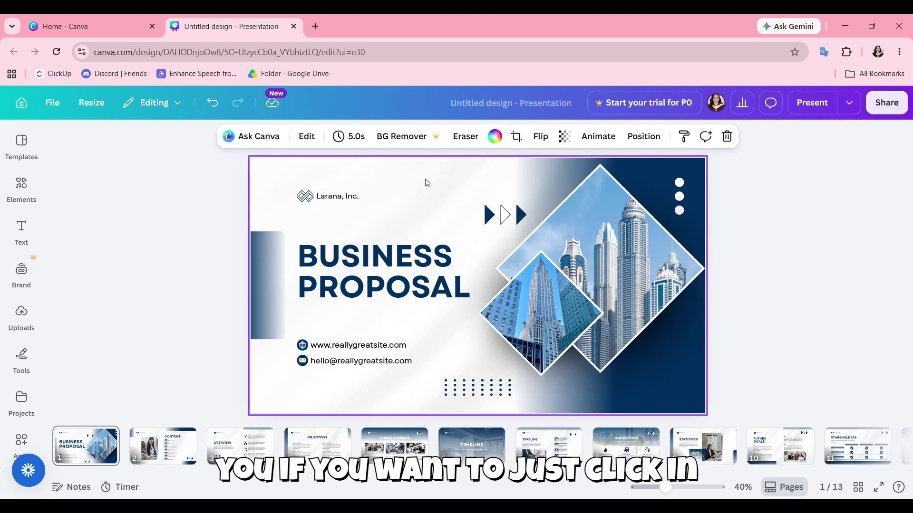
pyautogui.click(495, 137)
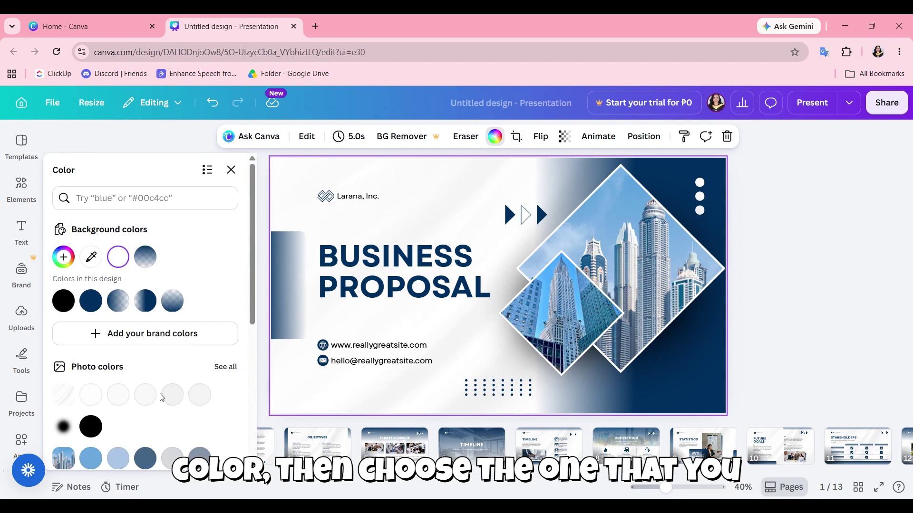
pyautogui.scroll(-2, 146, 392)
pyautogui.scroll(-2, 147, 392)
pyautogui.scroll(1, 94, 306)
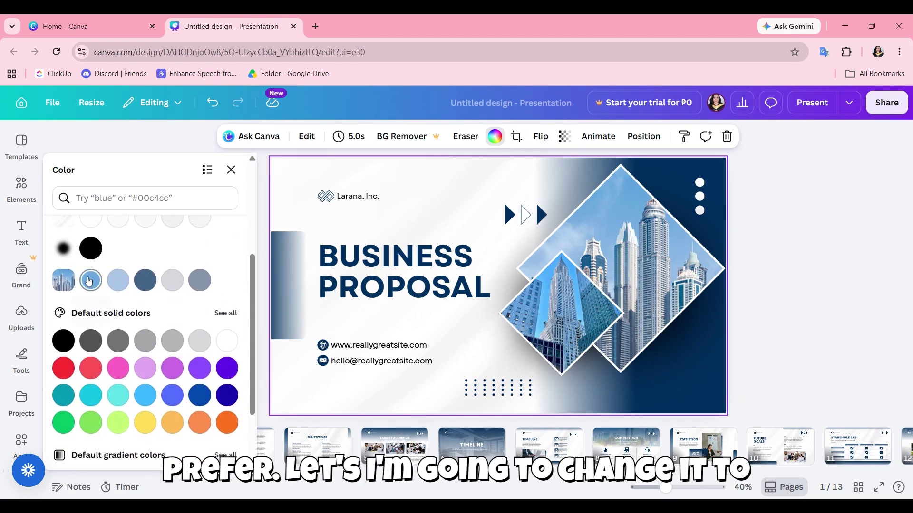
pyautogui.click(88, 281)
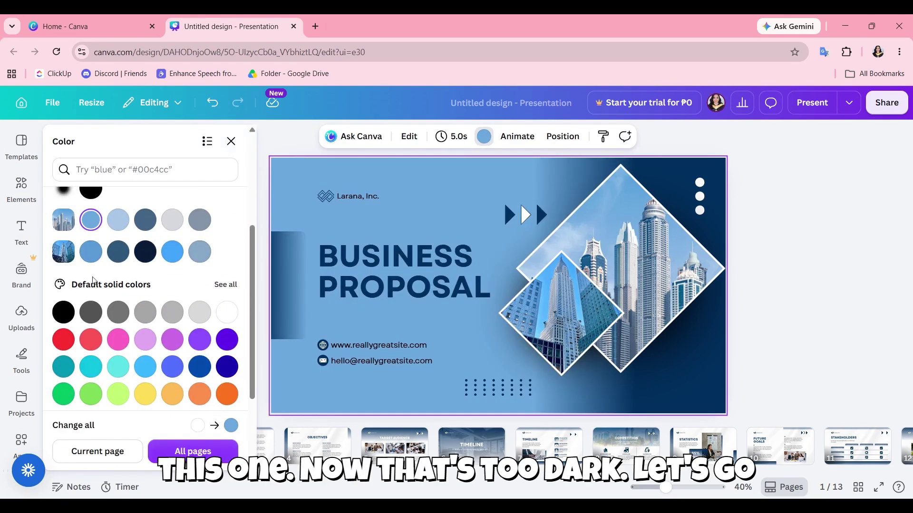
pyautogui.click(116, 228)
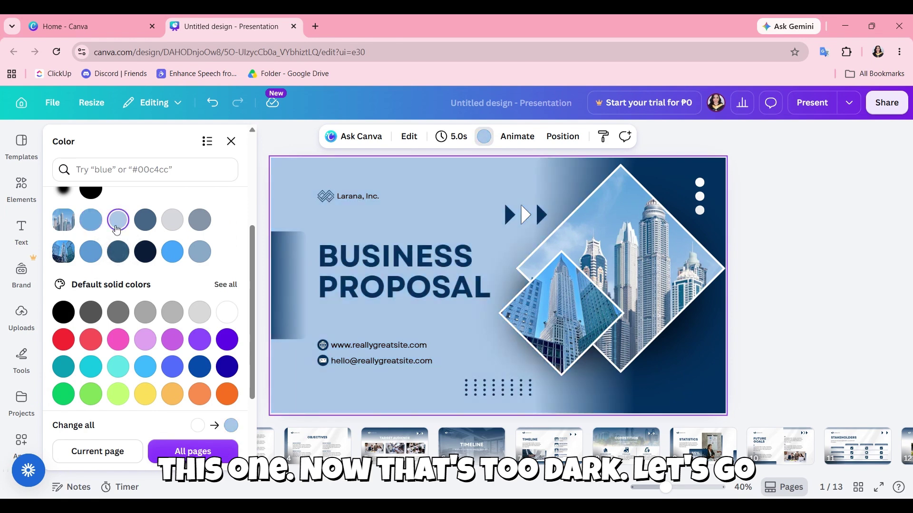
pyautogui.scroll(-1, 127, 333)
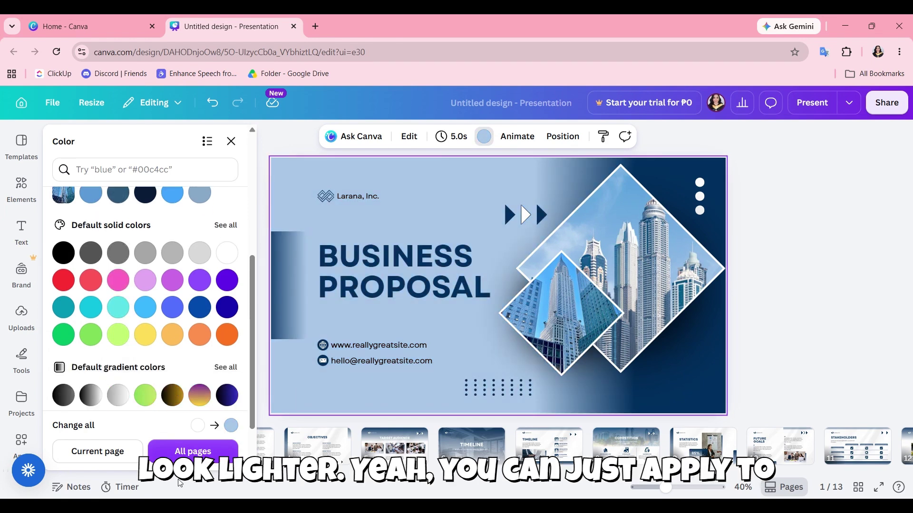
pyautogui.click(185, 453)
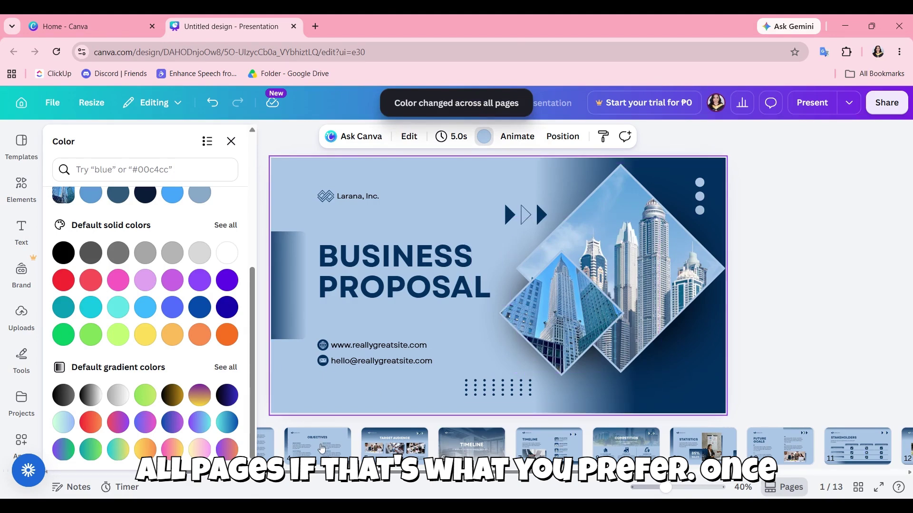
pyautogui.click(261, 411)
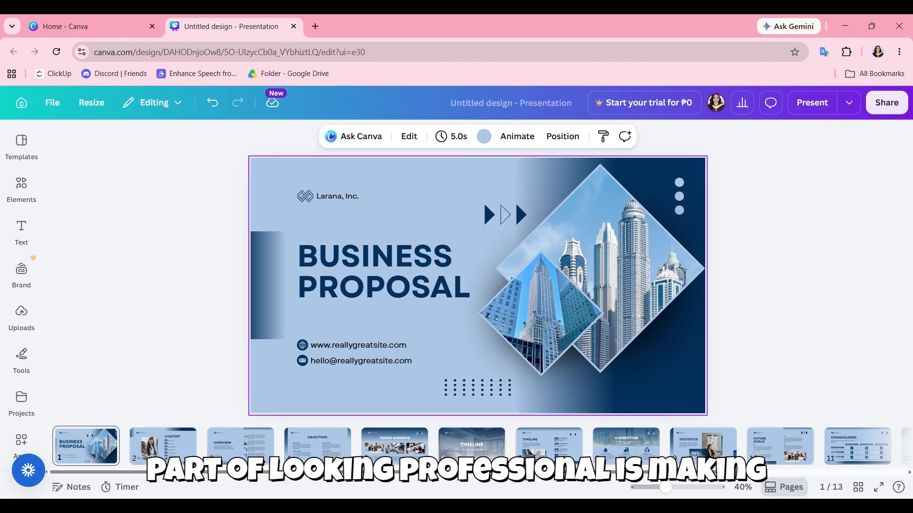
# Check the Overview and Content slides, and apply the Simple page animation from the Overview slide to all pages.
pyautogui.click(233, 449)
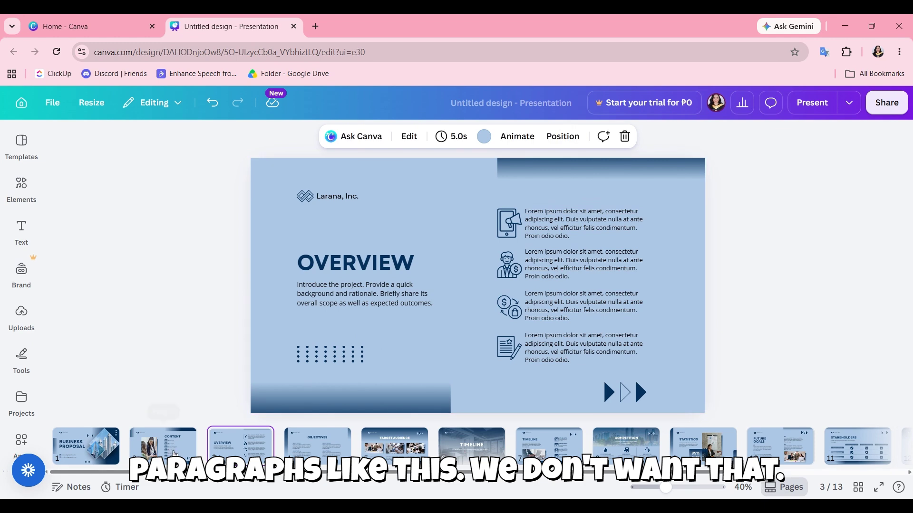
pyautogui.click(174, 454)
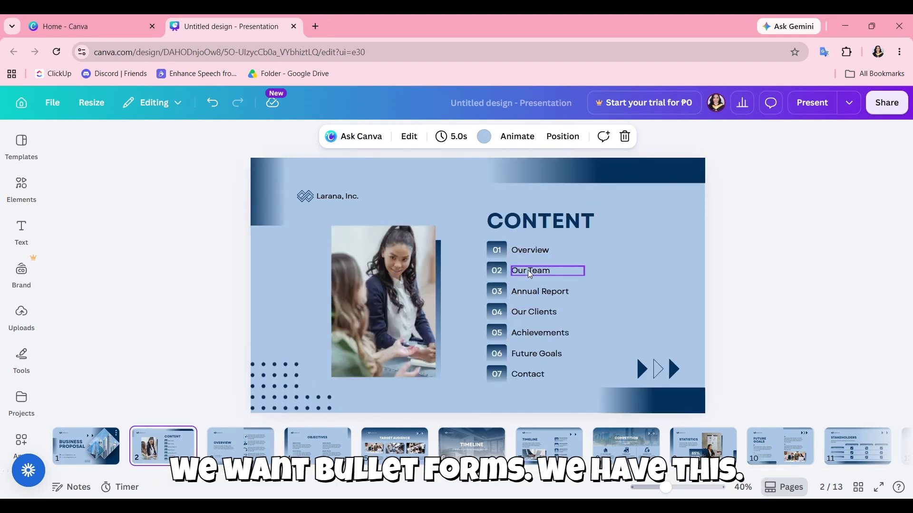
pyautogui.click(240, 444)
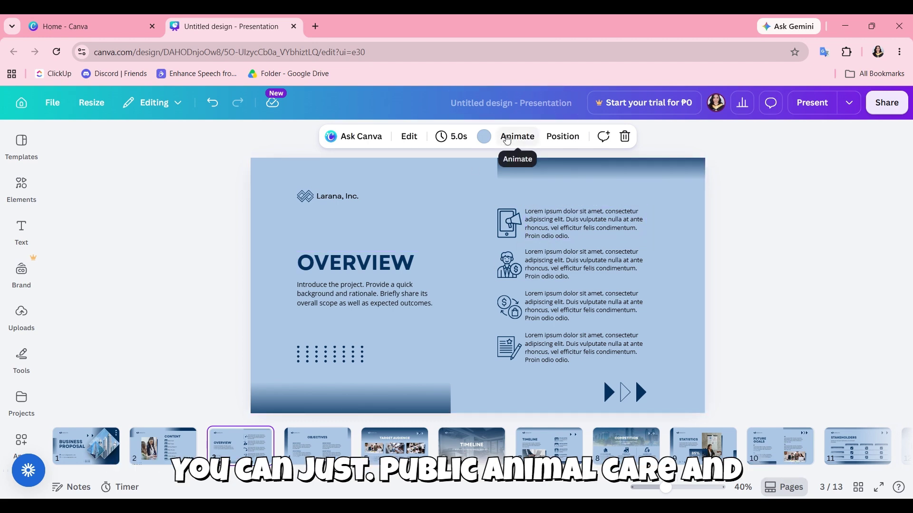
pyautogui.click(506, 138)
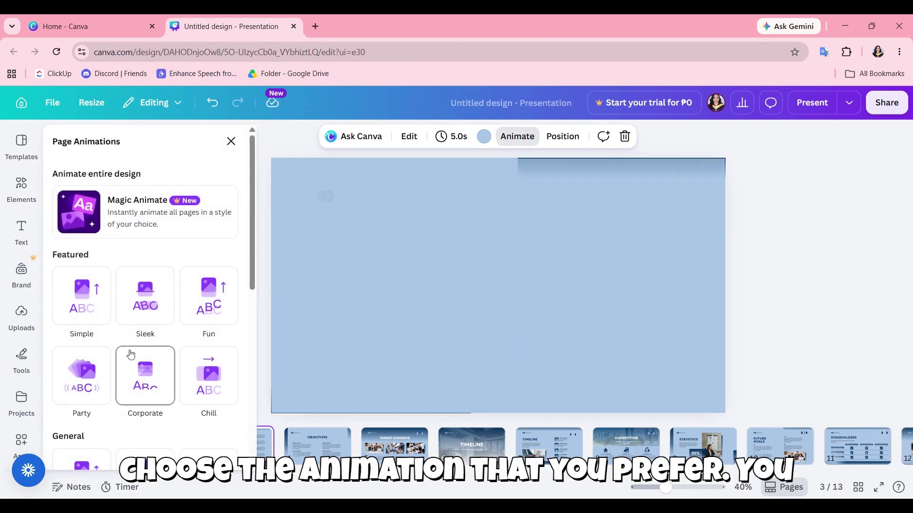
pyautogui.scroll(-4, 130, 354)
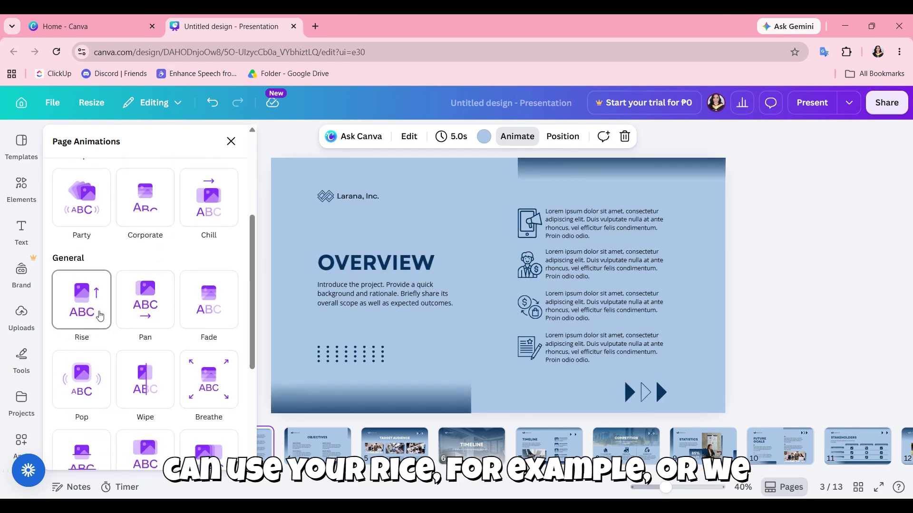
pyautogui.scroll(-1, 86, 371)
pyautogui.scroll(1, 88, 286)
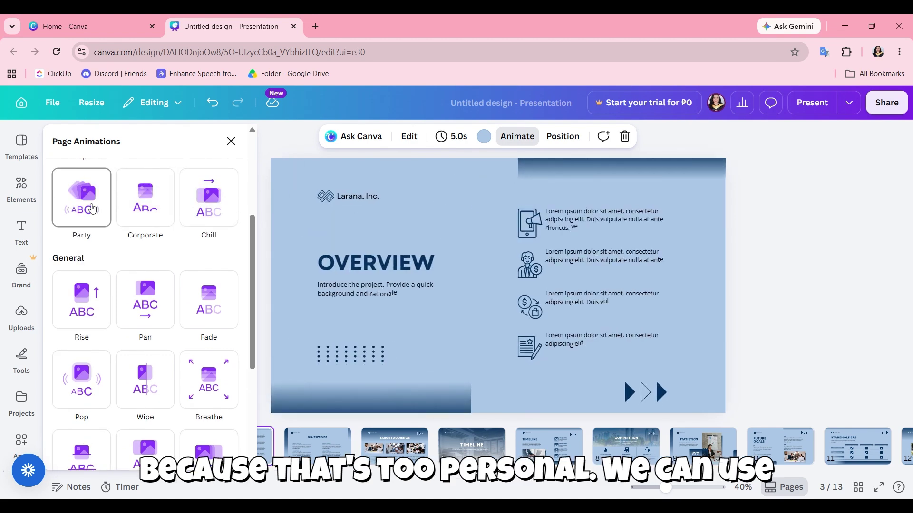
pyautogui.scroll(3, 85, 241)
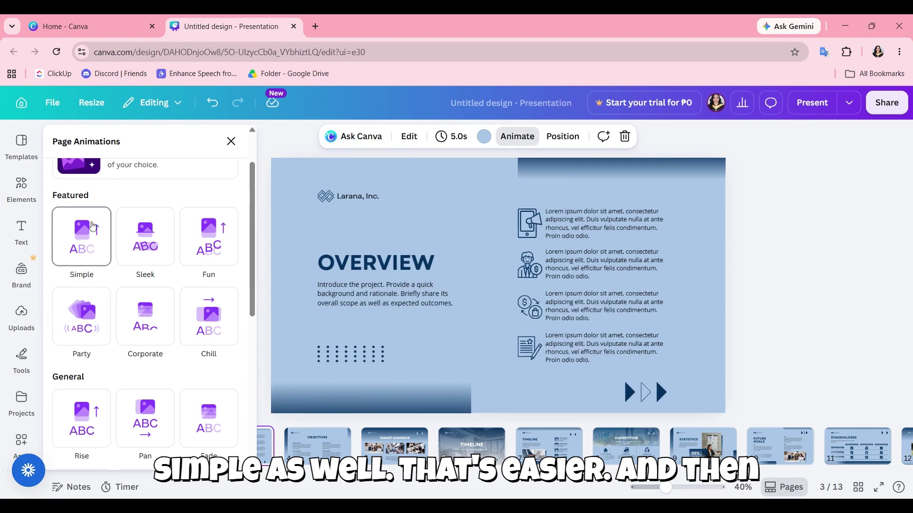
pyautogui.click(93, 226)
pyautogui.click(122, 456)
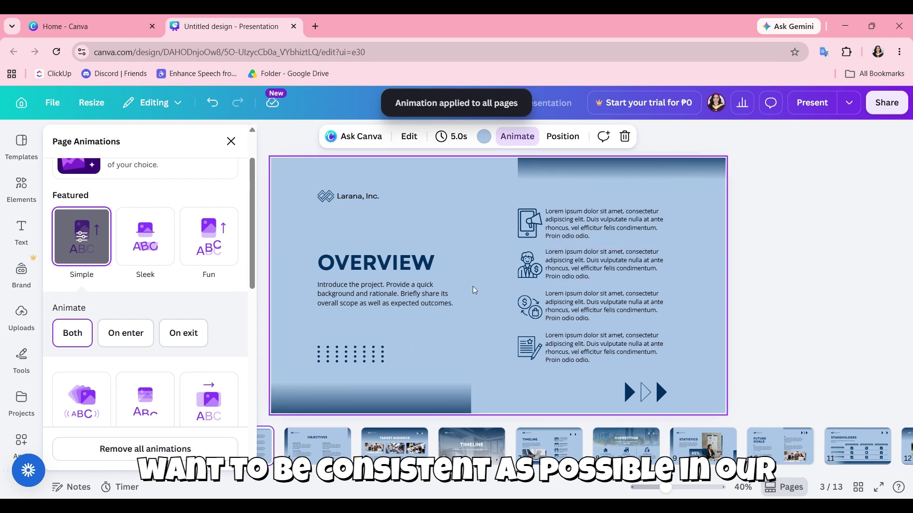
pyautogui.click(232, 143)
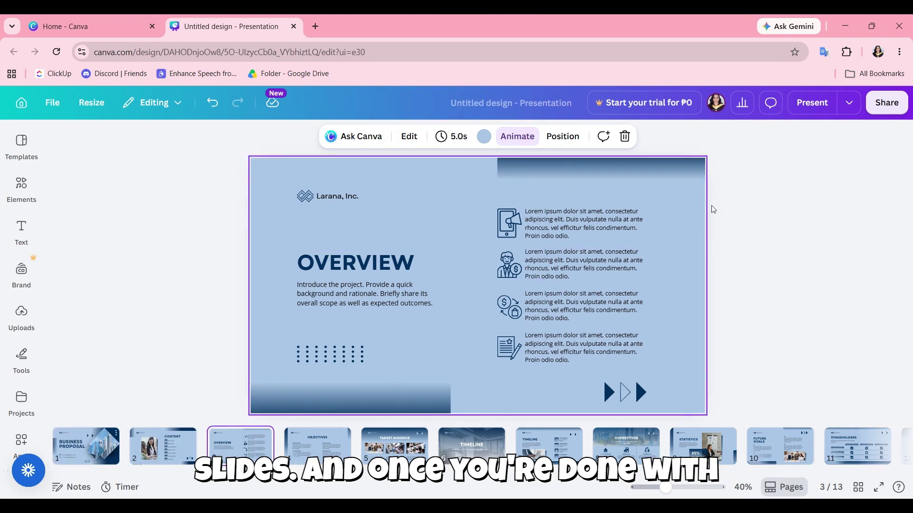
pyautogui.click(756, 205)
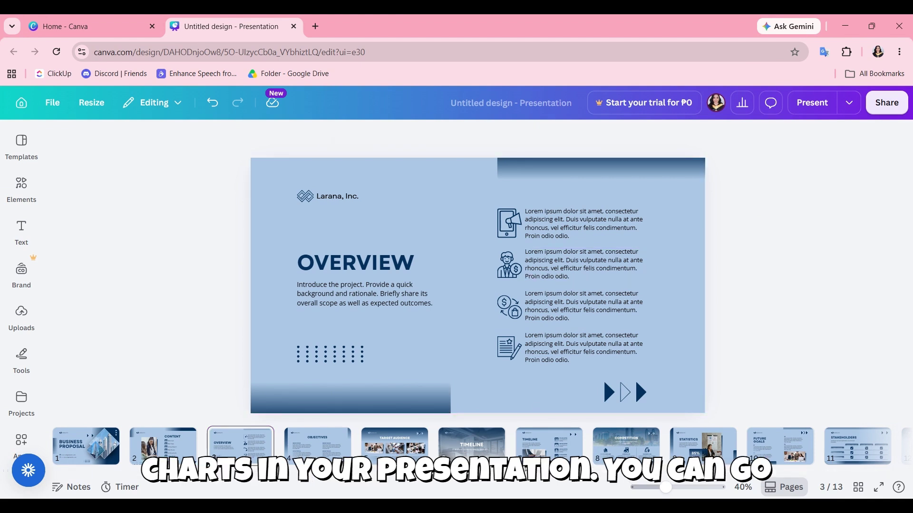
# Go to the Timeline slide with the quarterly milestones and search the elements for "chart".
pyautogui.click(541, 454)
pyautogui.click(21, 186)
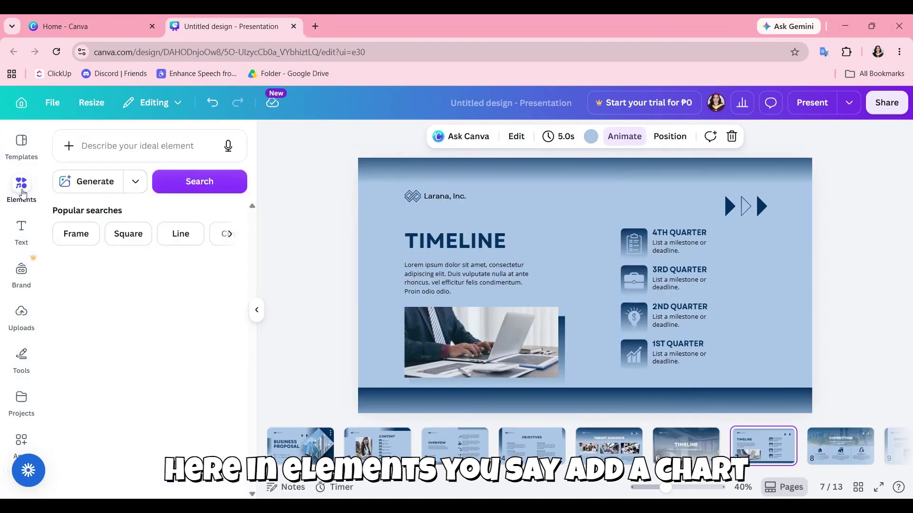
pyautogui.write('chart')
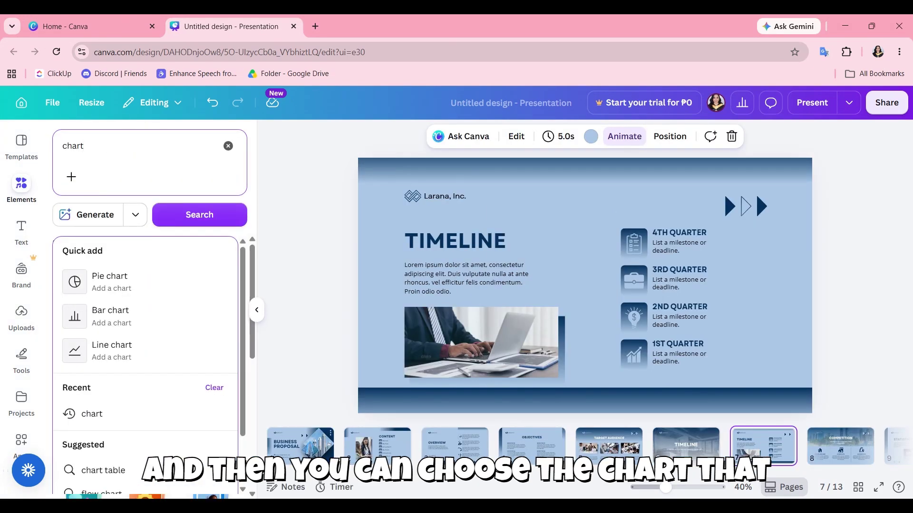
pyautogui.press('Return')
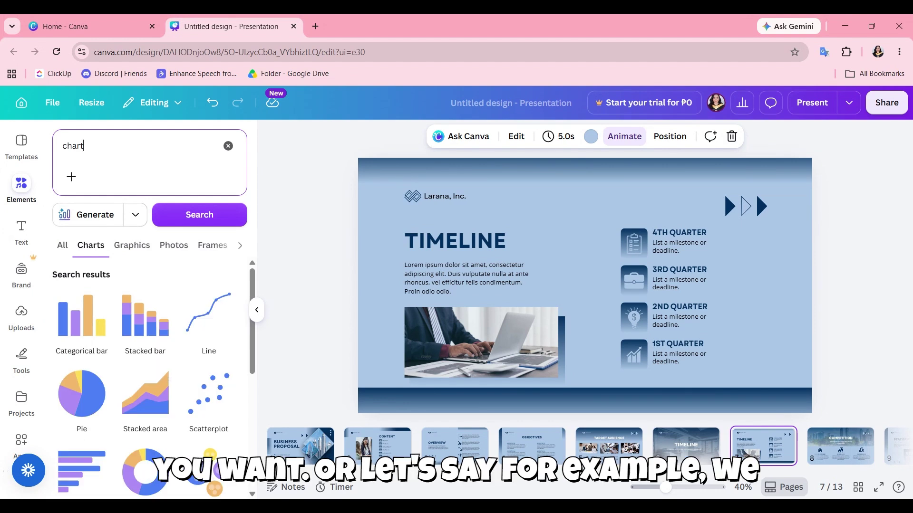
# Search the elements for "laptop" instead and browse the matching graphics and photos.
pyautogui.press('BackSpace')
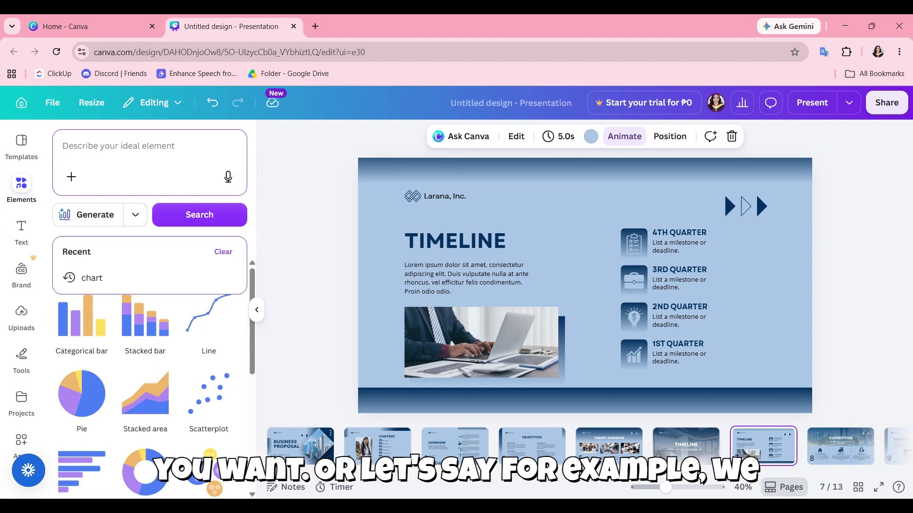
pyautogui.write('laptop')
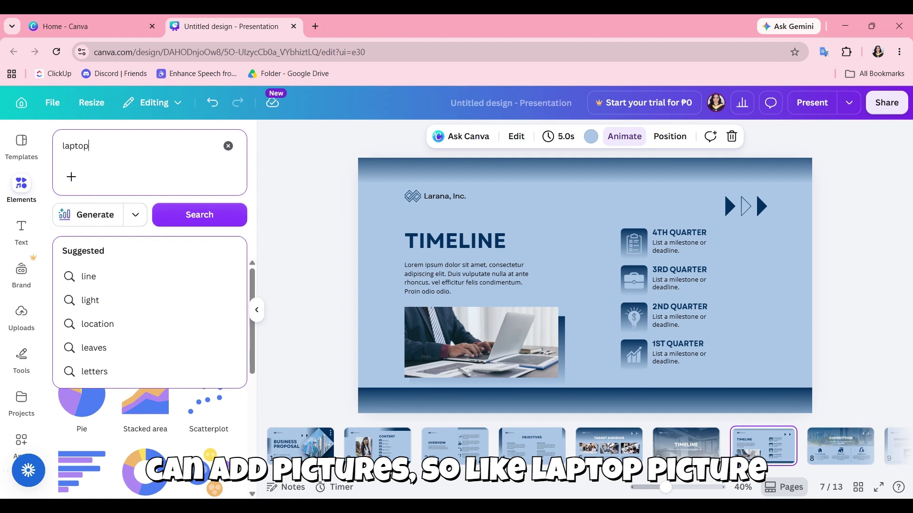
pyautogui.press('Return')
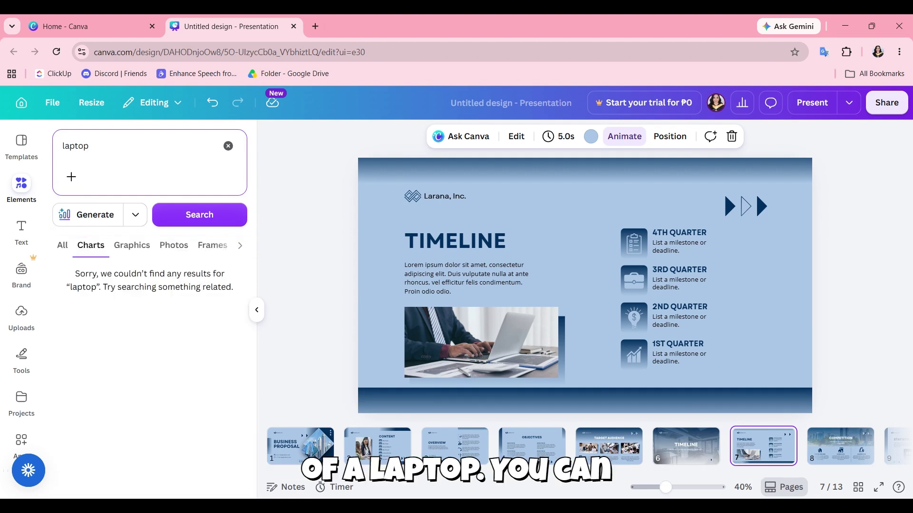
pyautogui.click(138, 249)
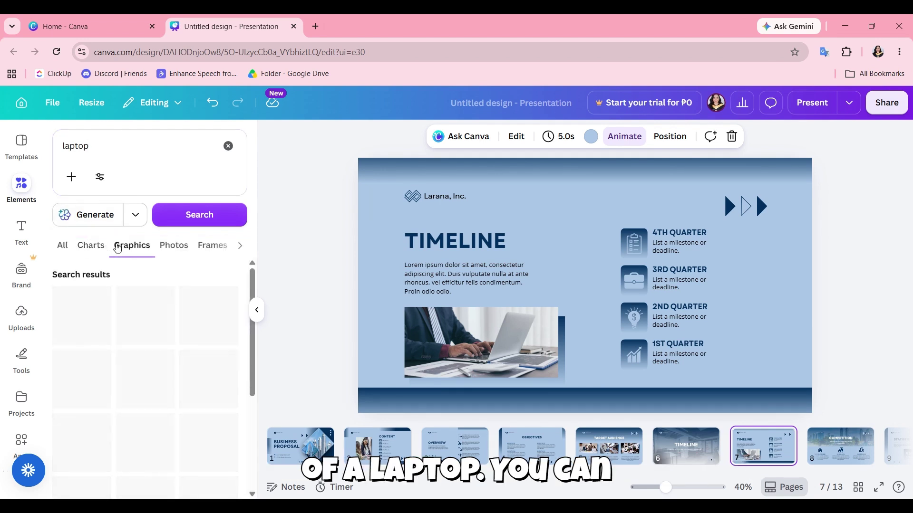
pyautogui.click(175, 245)
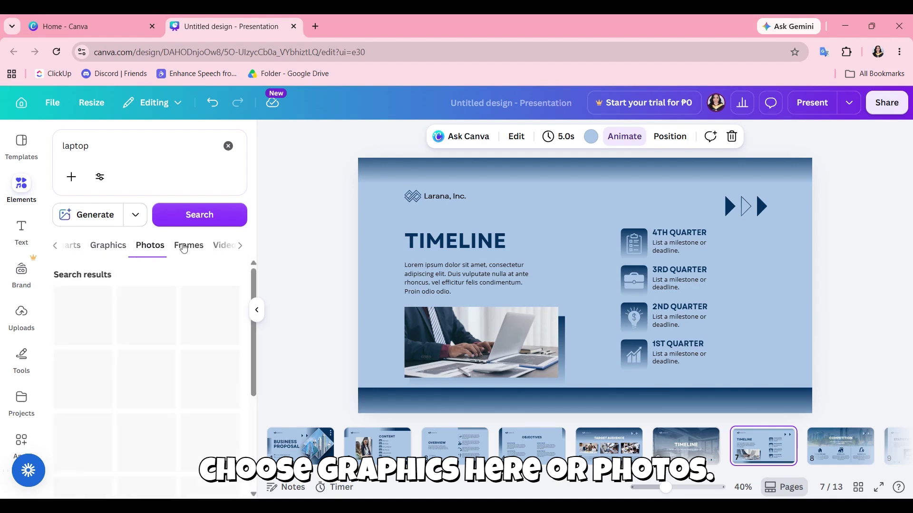
pyautogui.scroll(-3, 149, 359)
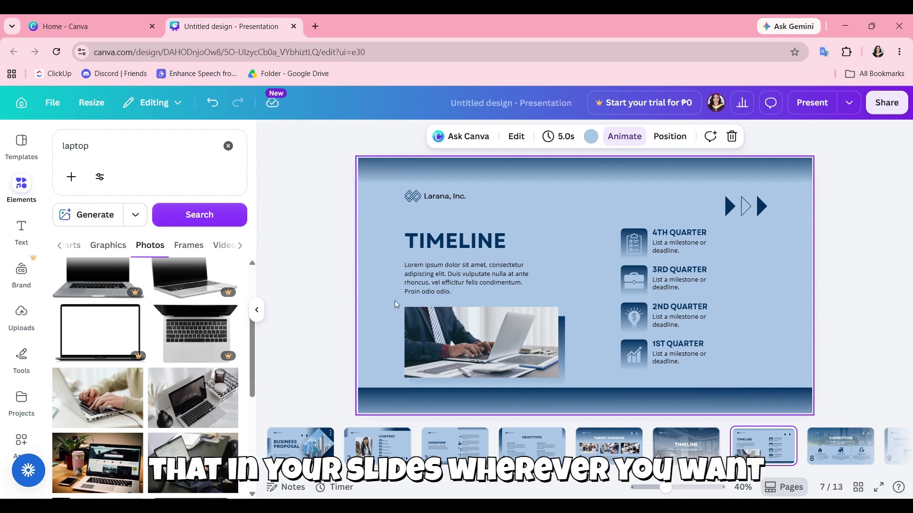
pyautogui.click(346, 294)
pyautogui.scroll(-2, 872, 185)
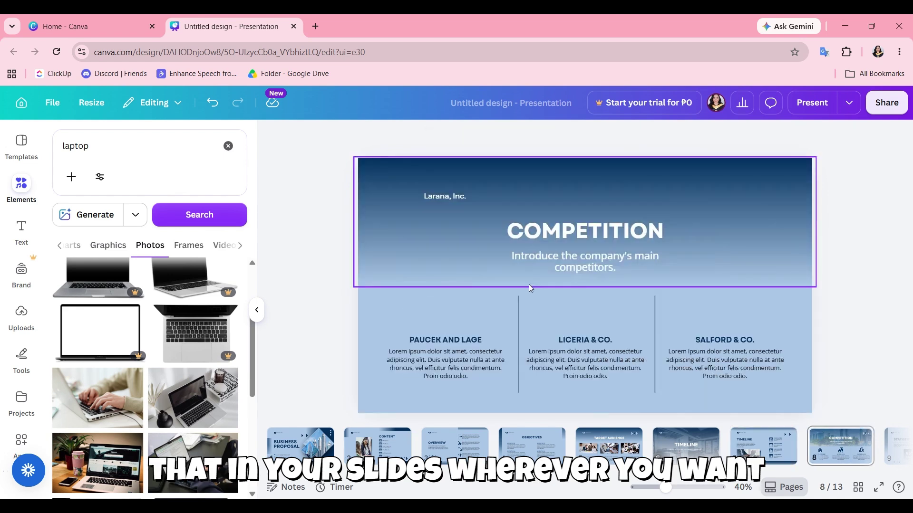
pyautogui.scroll(2, 872, 185)
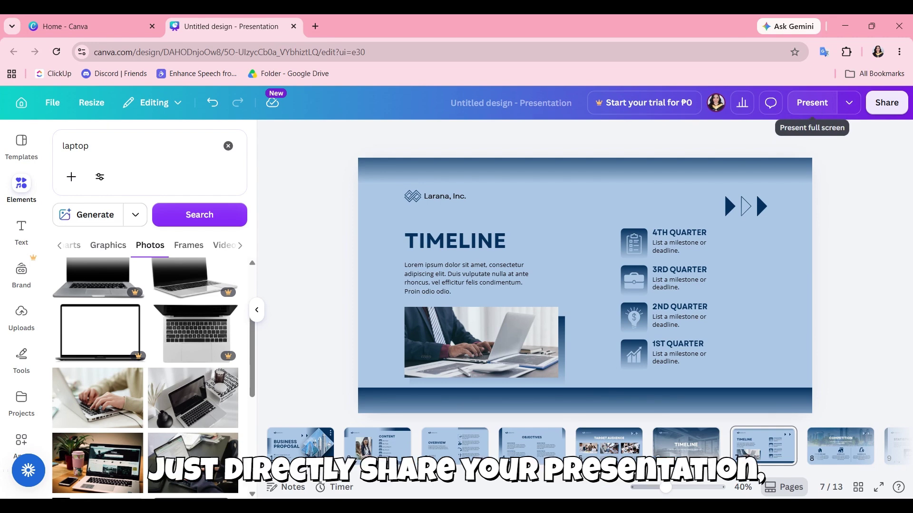
# Present the design full screen, go back and forth through the slides to check their animations, and exit at the Target Audience slide.
pyautogui.click(816, 107)
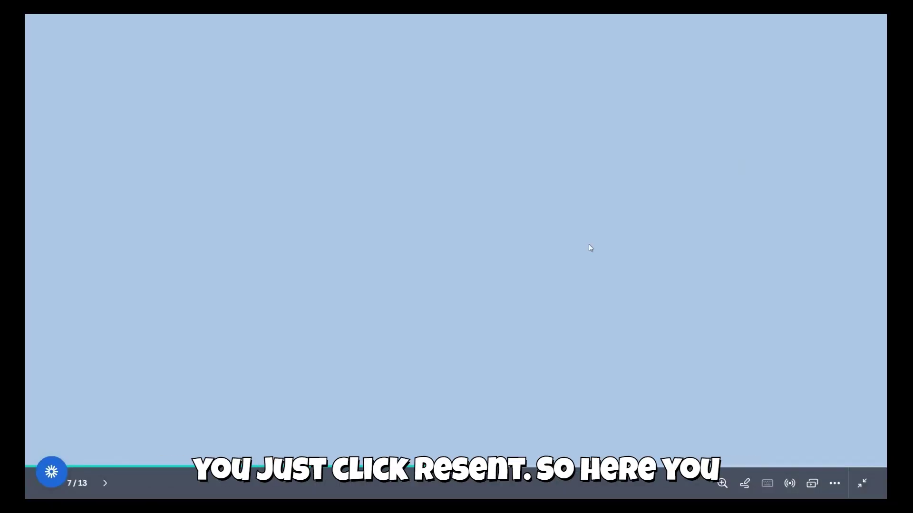
pyautogui.press('Right')
pyautogui.press('Right')
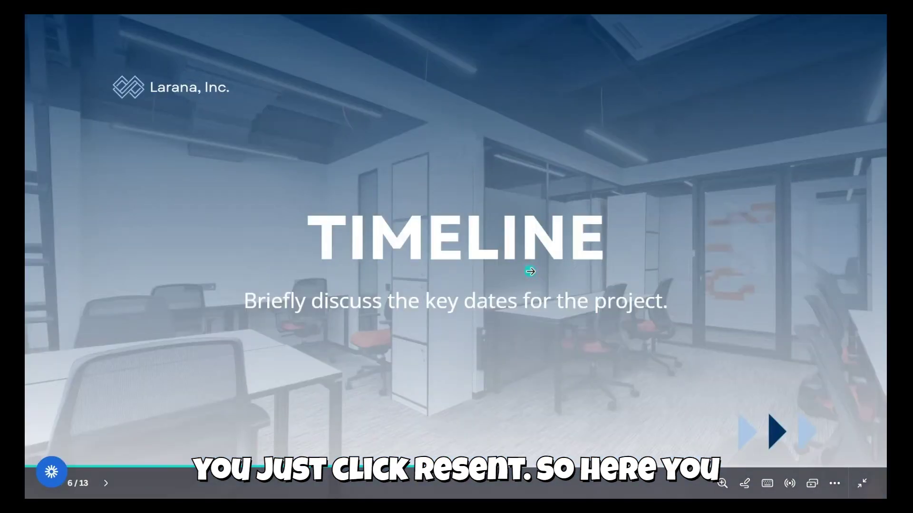
pyautogui.press('Left')
pyautogui.press('Left')
pyautogui.press('Left')
pyautogui.press('Left')
pyautogui.press('Left')
pyautogui.press('Left')
pyautogui.press('Left')
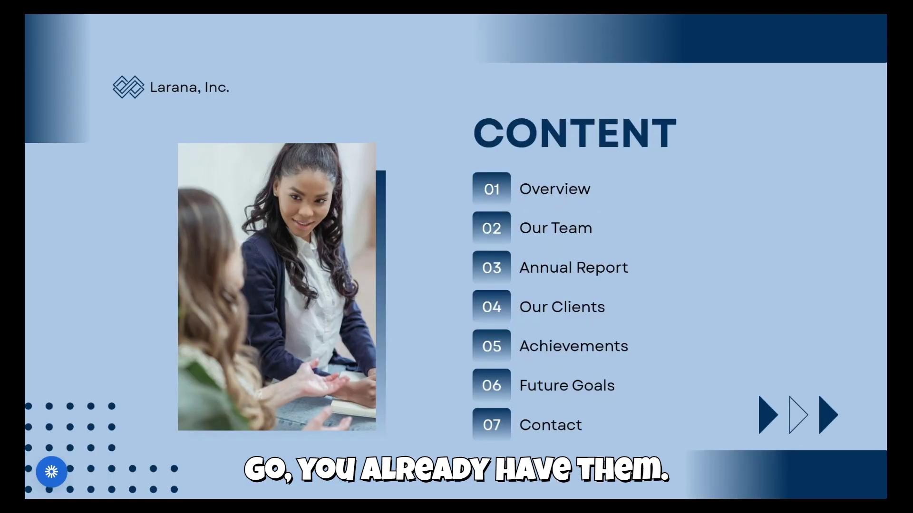
pyautogui.press('Right')
pyautogui.press('Right')
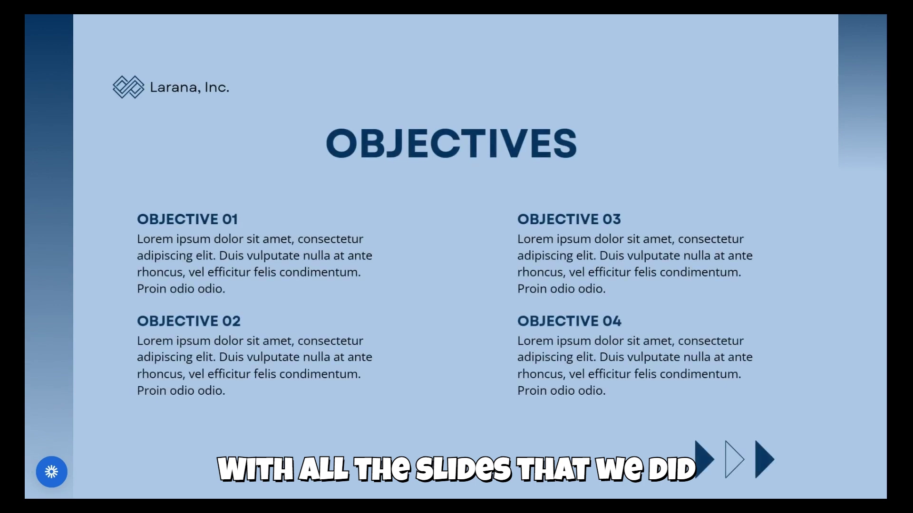
pyautogui.press('Right')
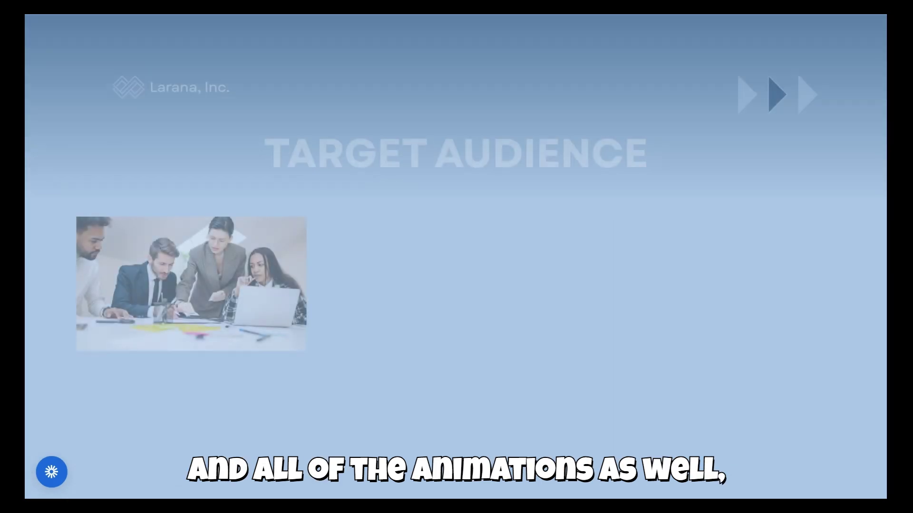
pyautogui.press('Escape')
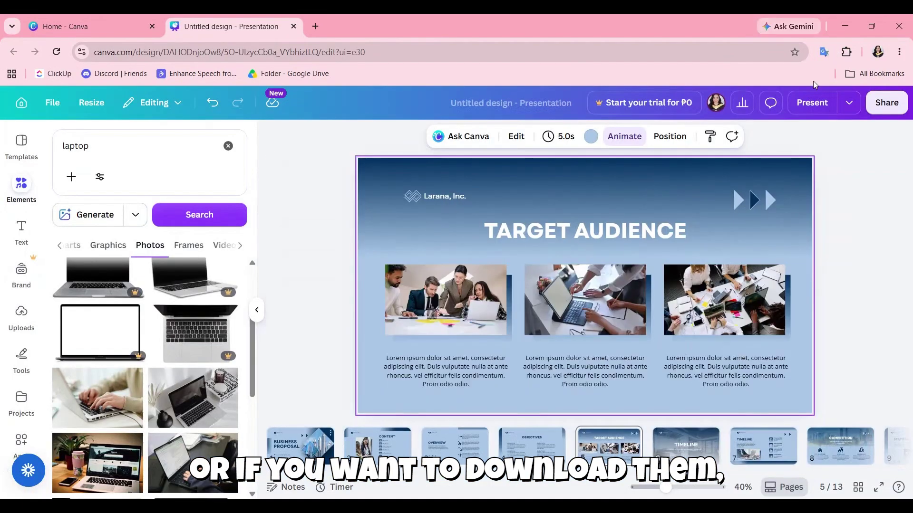
# Open the sharing options for the presentation.
pyautogui.click(874, 111)
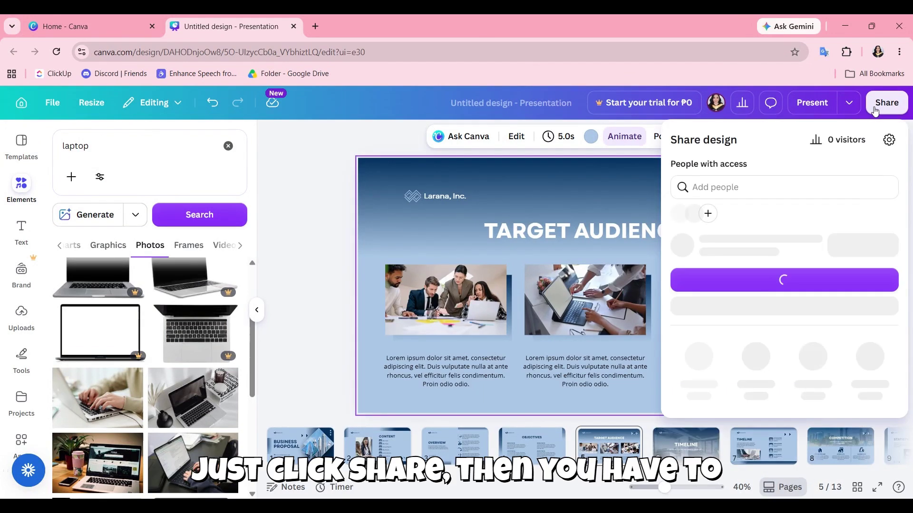